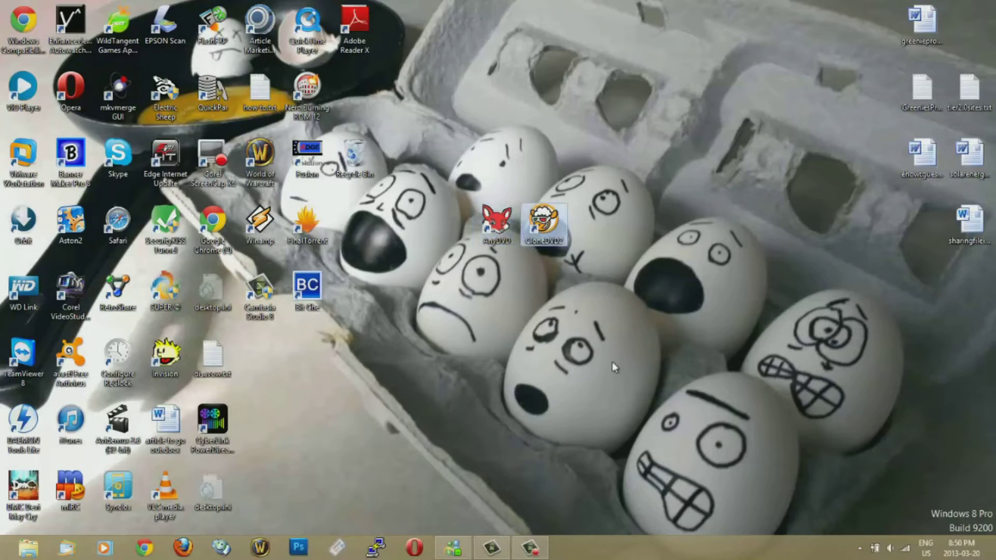
Select the AnyDVD desktop icon and dismiss the disc-scanning notice for the inserted movie DVD
left_click(496, 223)
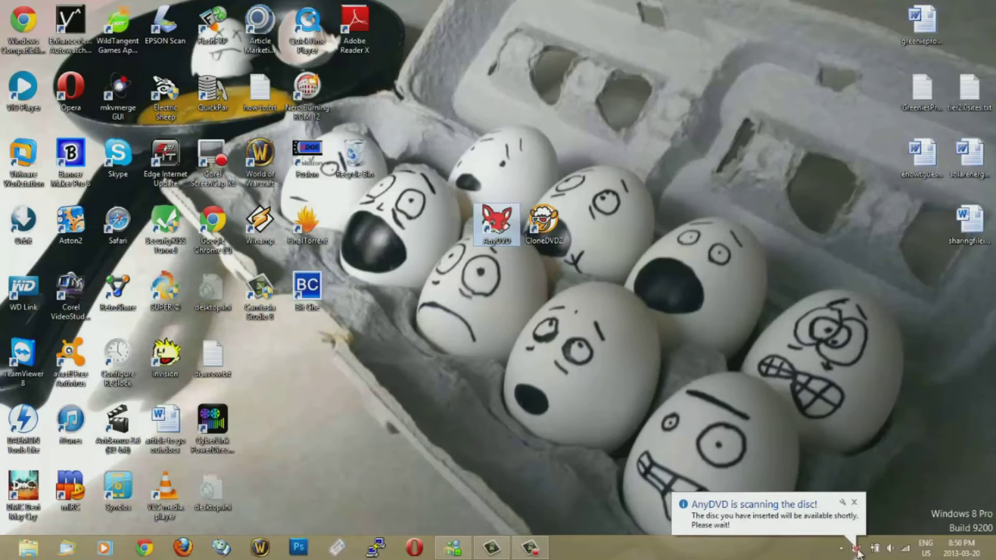
left_click(841, 549)
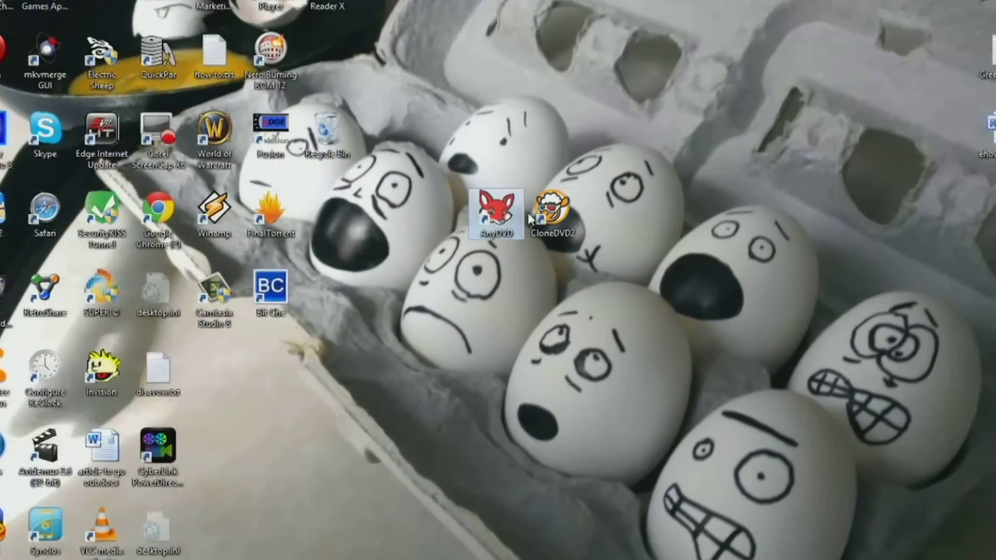
Open AnyDVD HD and review drive E's MUMMYRETURNS protection lines, including CSS removal and bad sectors
double_click(490, 215)
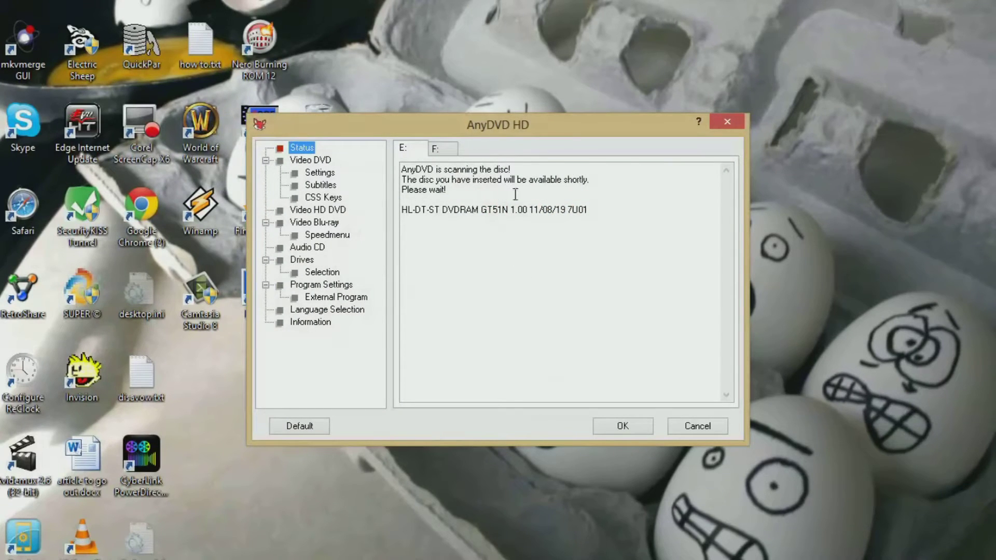
left_click_drag(402, 208, 565, 367)
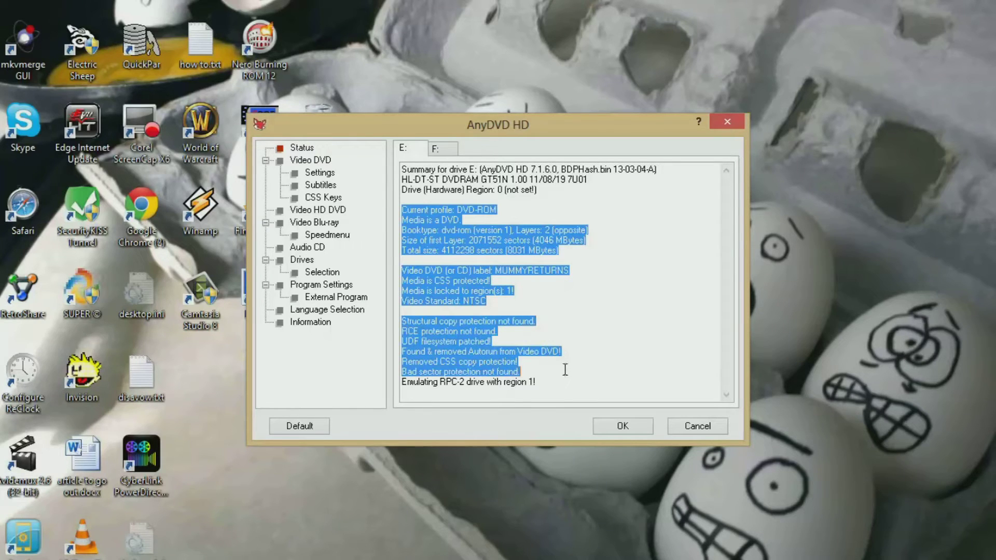
left_click(500, 321)
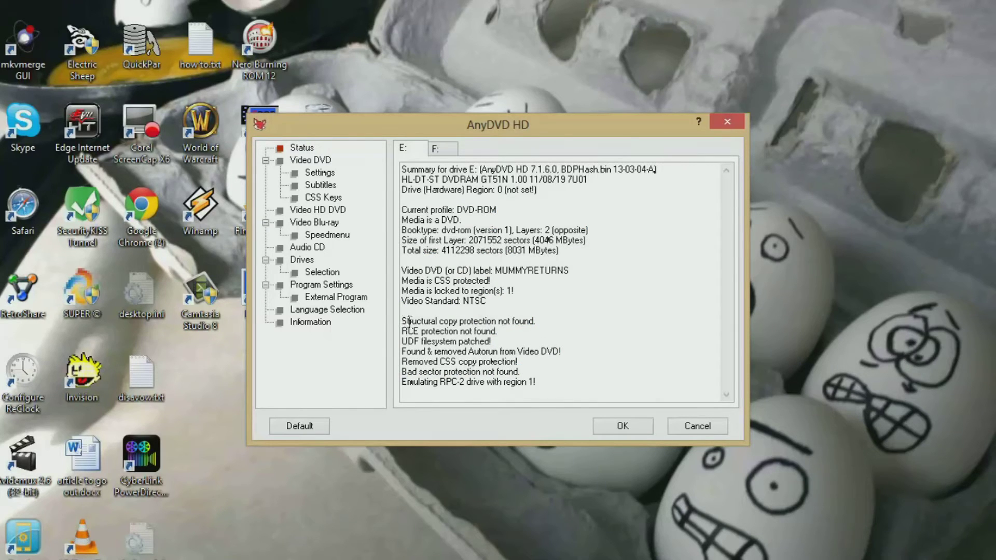
left_click_drag(409, 322, 507, 330)
left_click(461, 329)
left_click_drag(414, 362, 505, 366)
left_click(451, 358)
left_click(474, 330)
left_click_drag(521, 371, 463, 371)
left_click(522, 367)
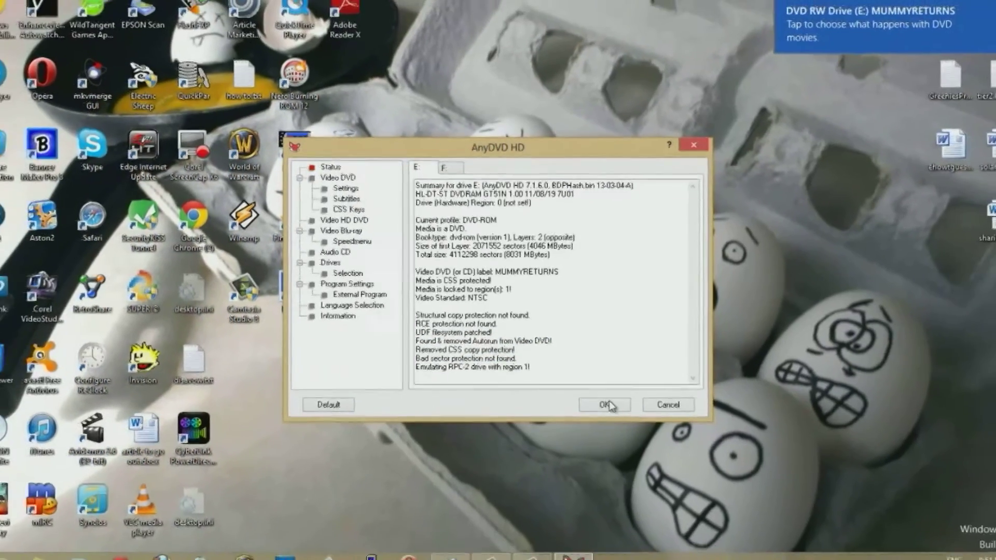
Open AnyDVD Ripper, set the destination directory to C:\temp2, and rip the MUMMYRETURNS disc
left_click(623, 426)
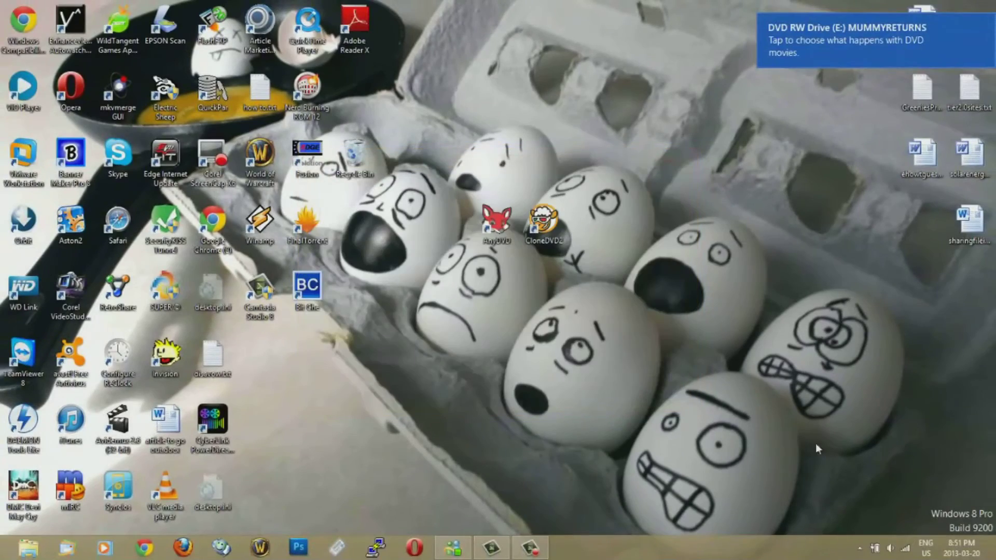
left_click(859, 548)
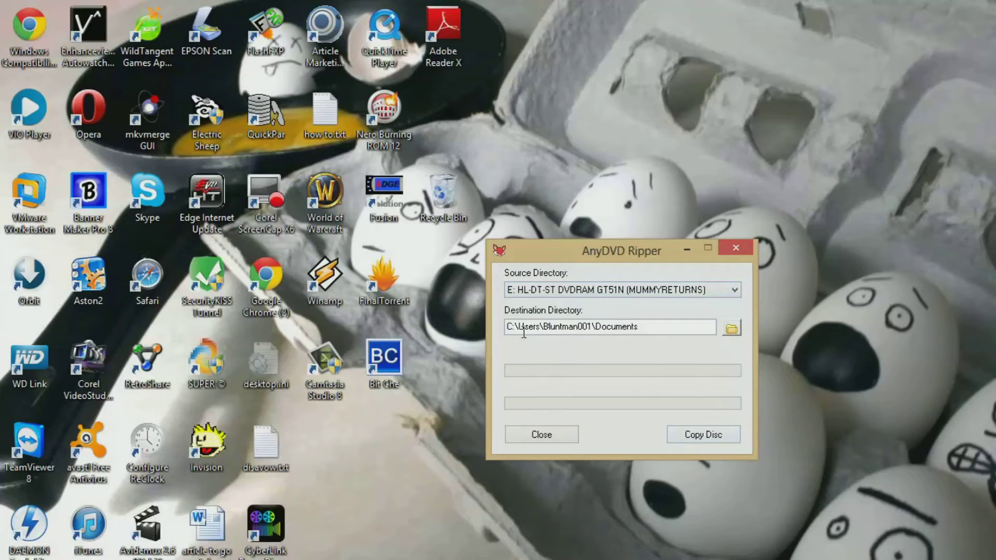
left_click_drag(519, 327, 655, 333)
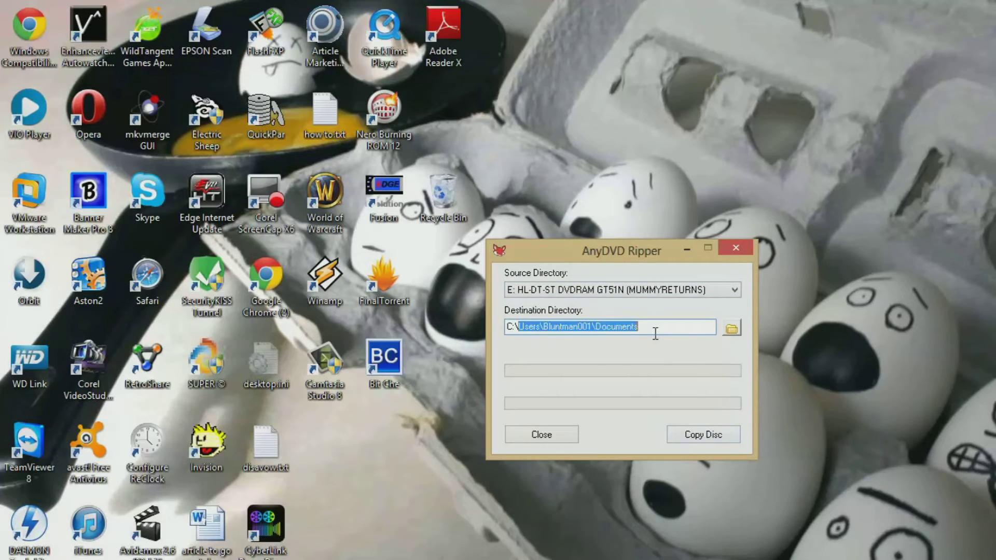
type("temp2")
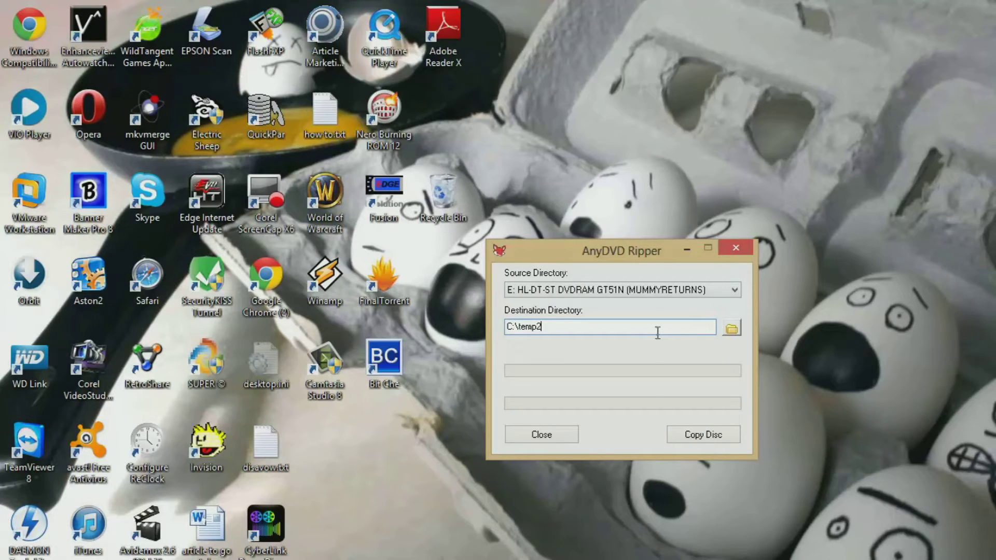
left_click(693, 435)
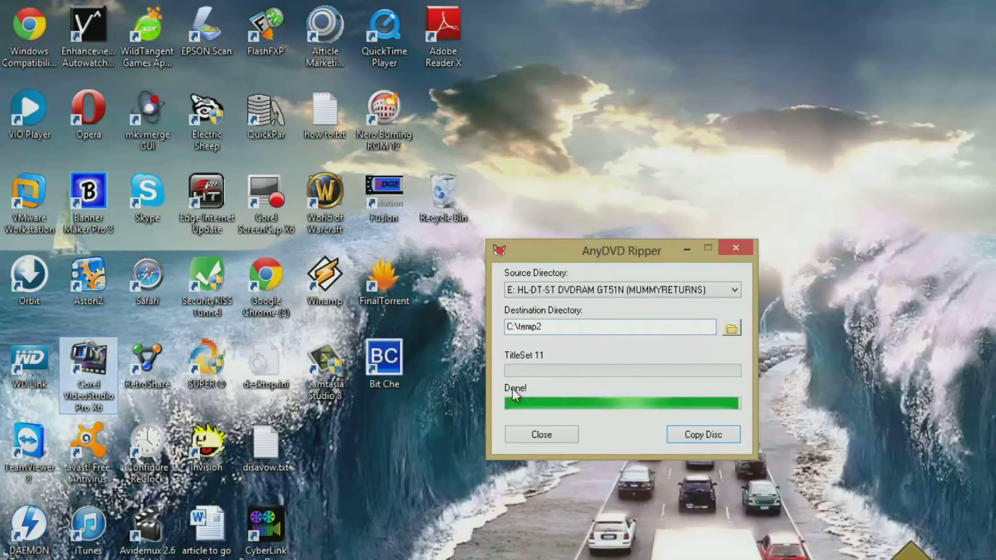
Close the finished ripper, launch CloneDVD2 and choose the Copy DVD Titles mode
left_click(565, 433)
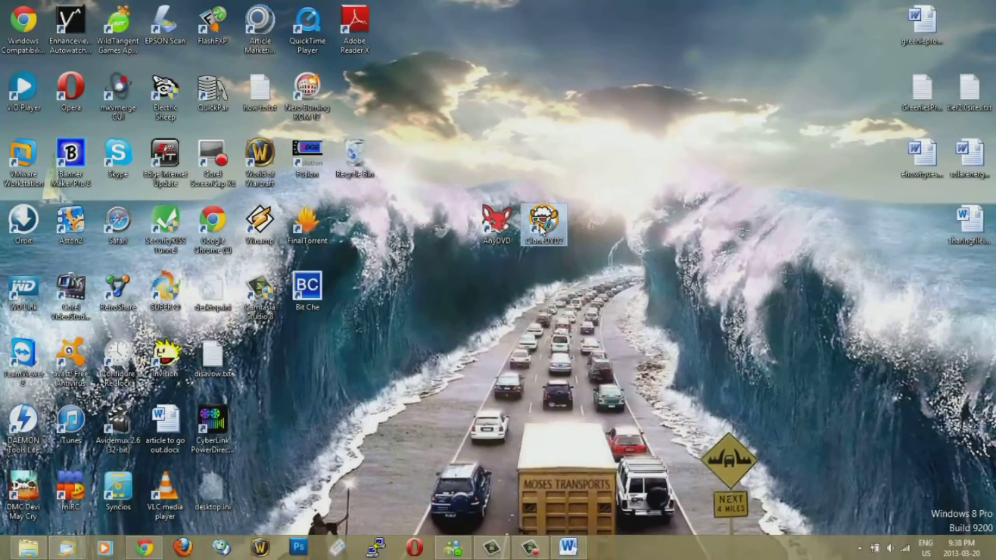
double_click(541, 230)
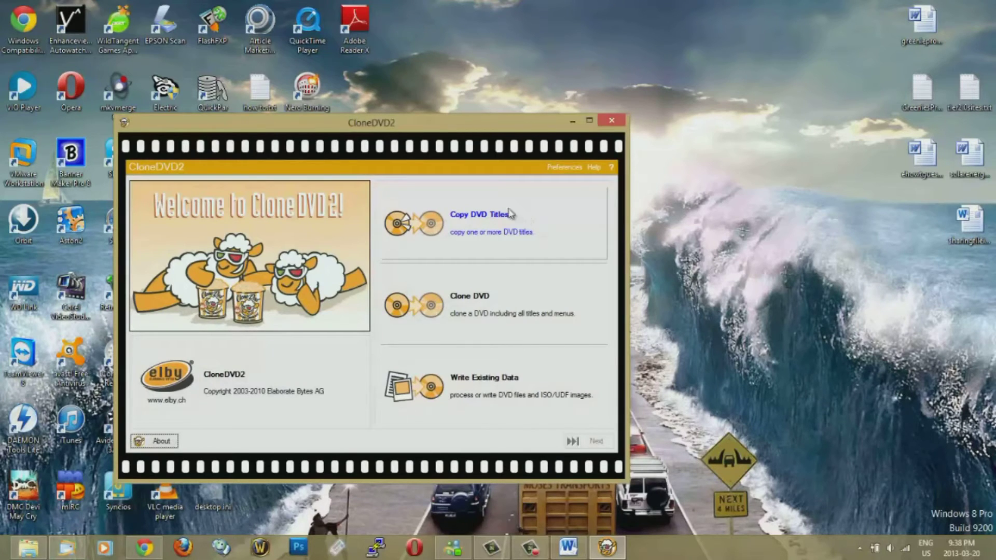
left_click(464, 236)
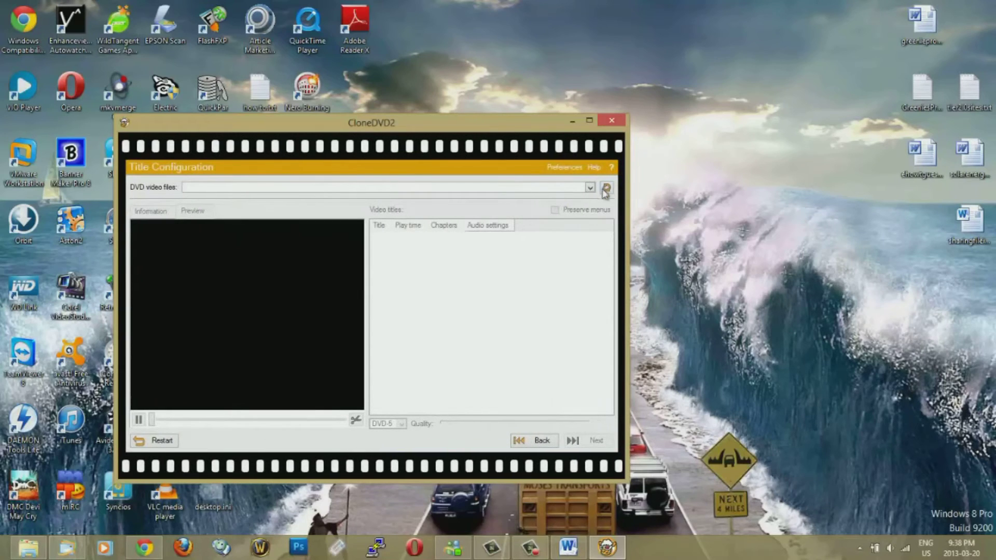
Load C:\temp2\MUMMYRETURNS as the source folder to list its video titles
left_click(606, 189)
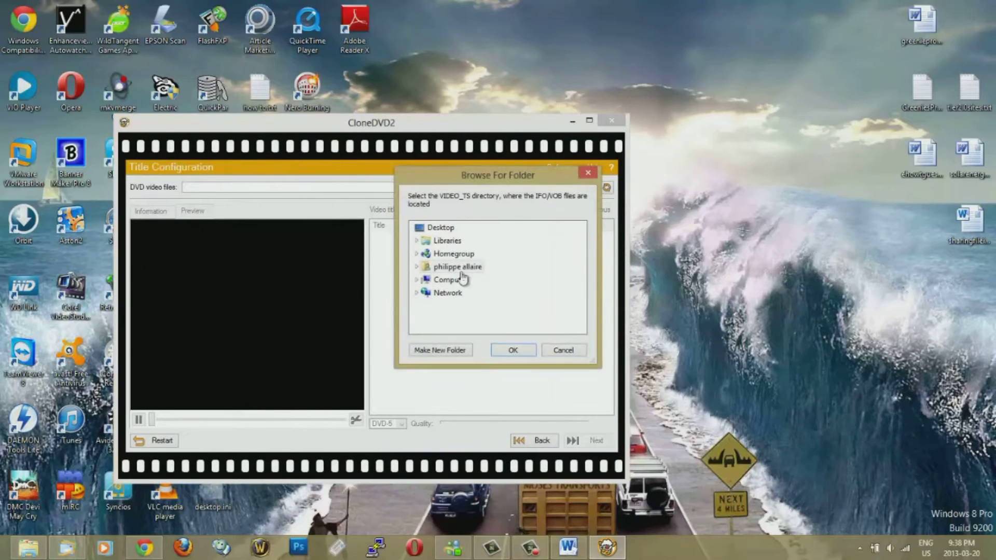
left_click(418, 279)
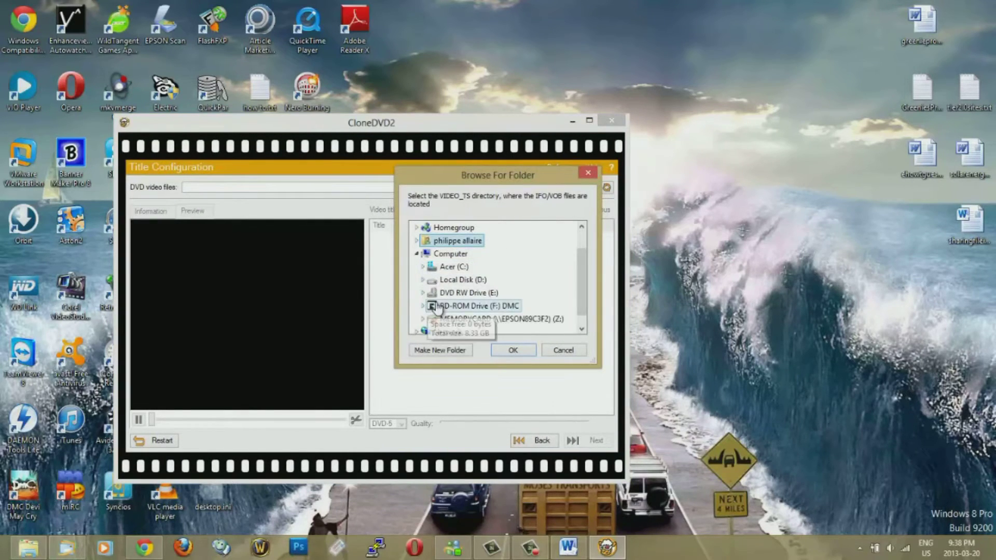
left_click(424, 267)
scroll(472, 303, "down", 8)
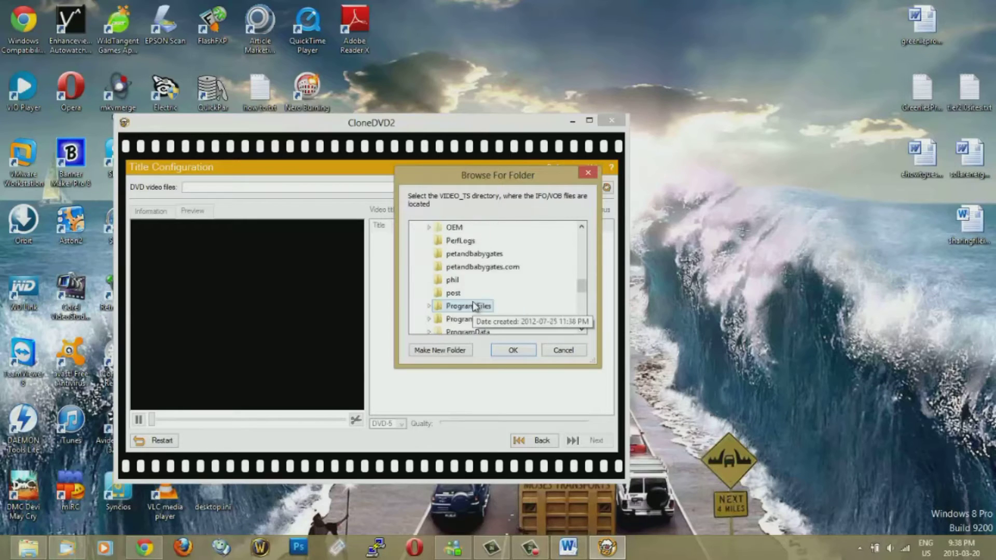
left_click(456, 319)
left_click(483, 292)
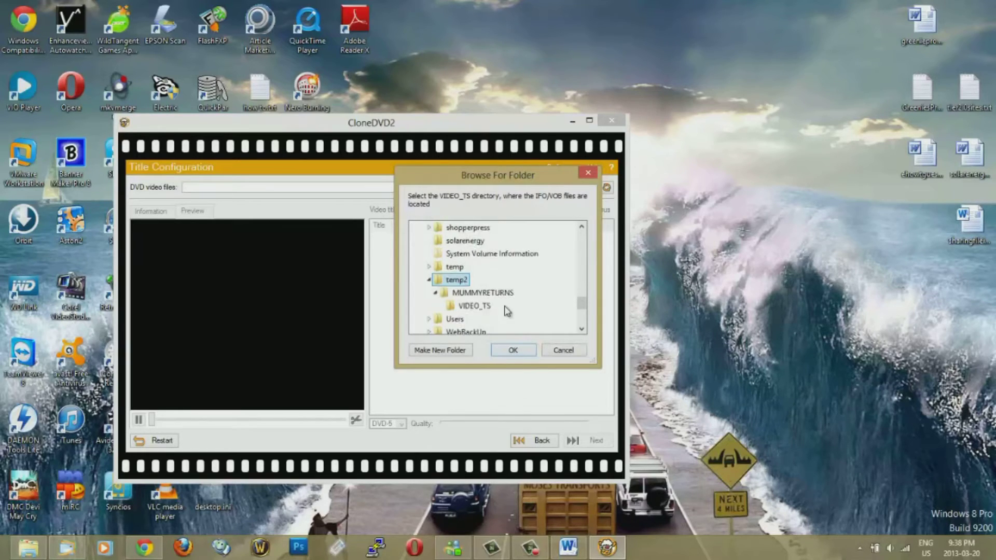
left_click(490, 294)
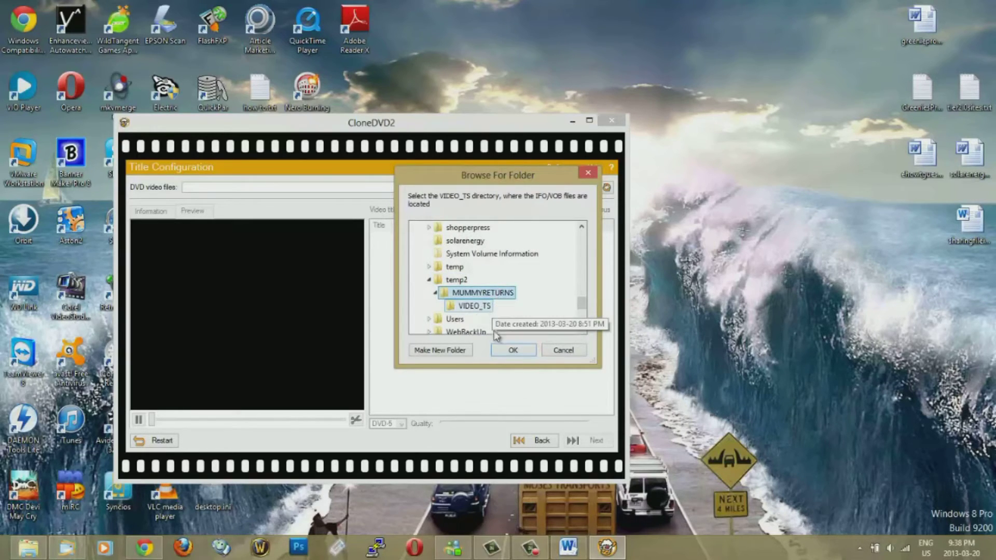
left_click(513, 349)
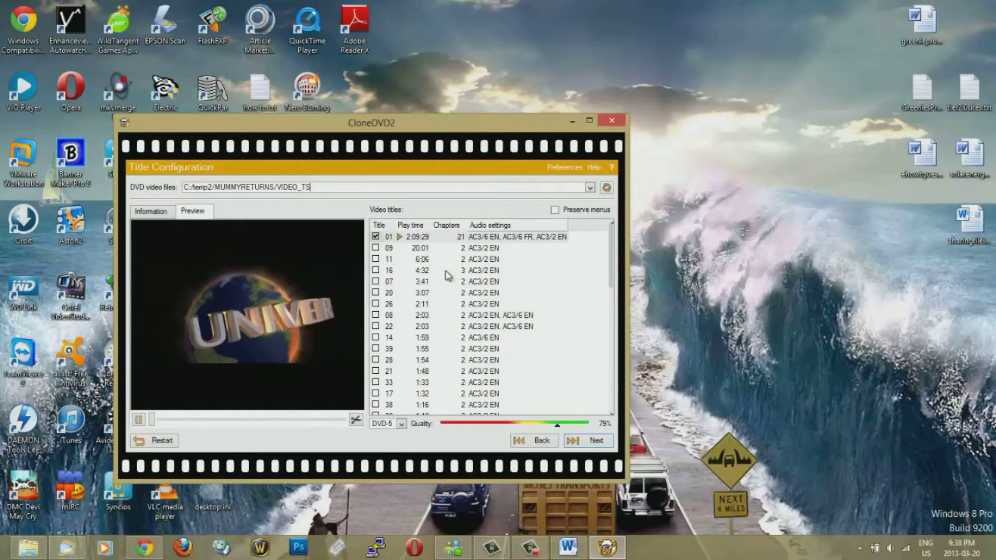
Preview titles 09, 11 and 16, temporarily ticking extra titles 09, 11 and 07
scroll(446, 293, "down", 10)
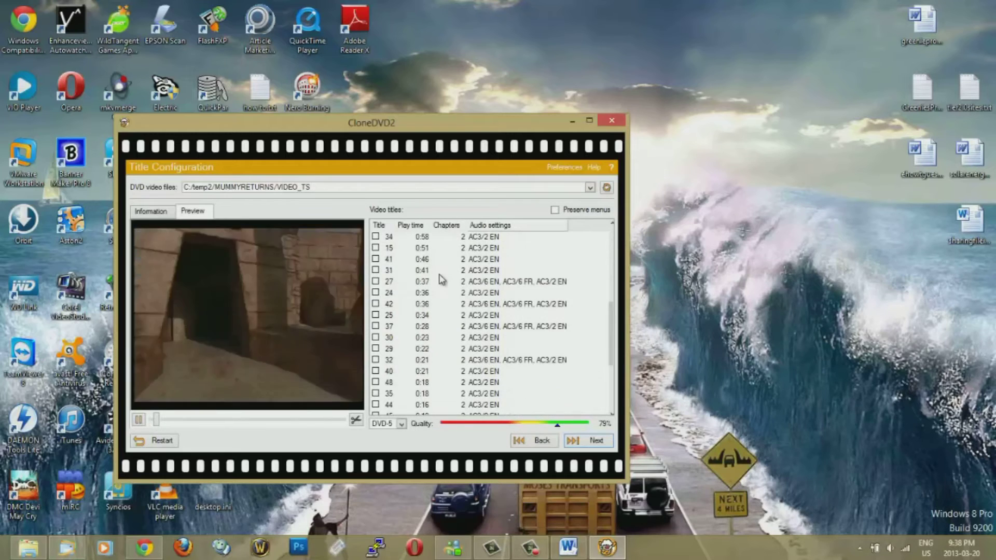
scroll(442, 289, "up", 10)
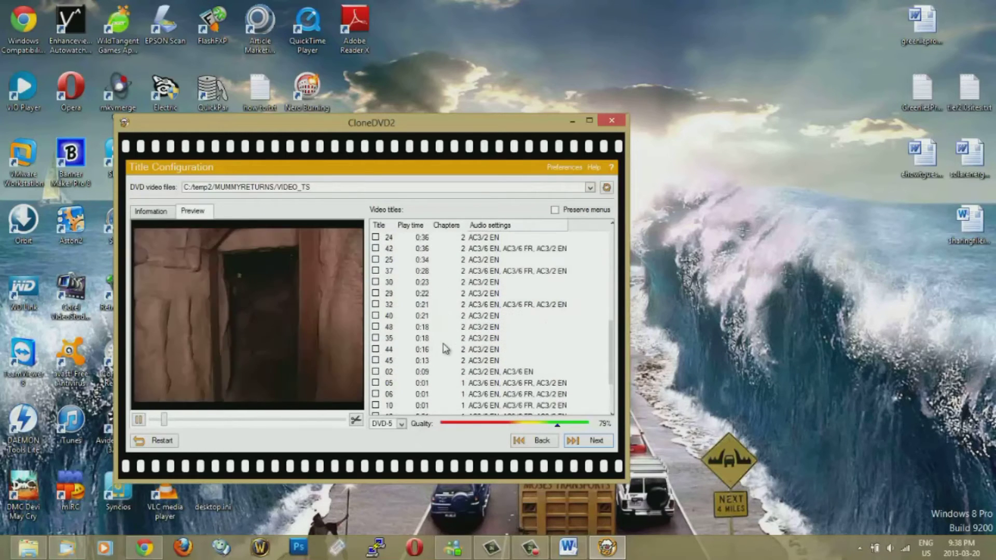
left_click(432, 248)
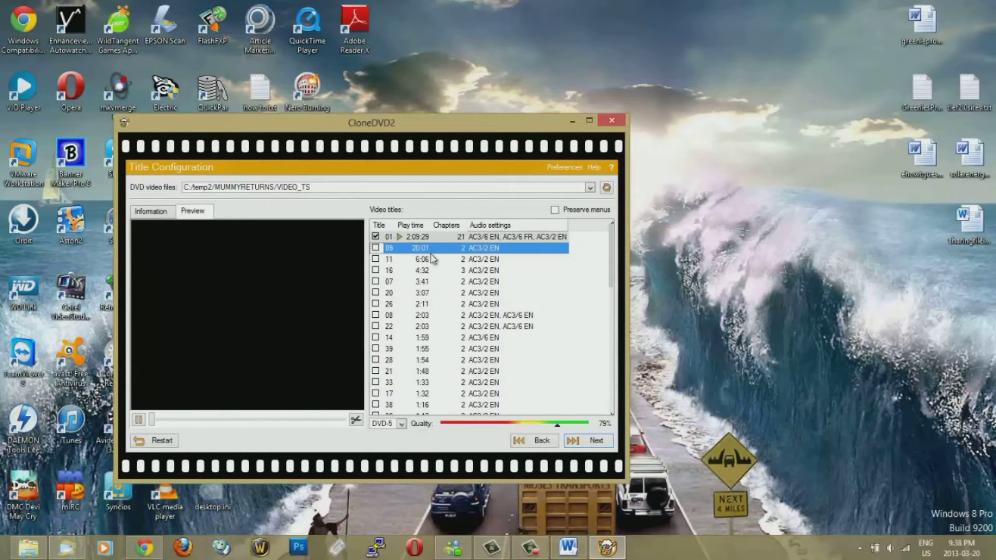
left_click(428, 260)
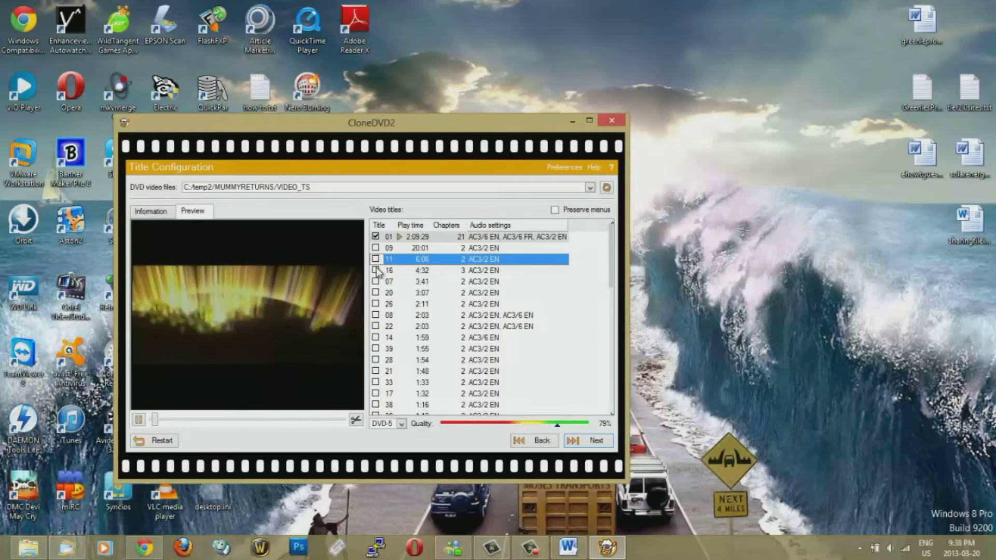
left_click(375, 248)
left_click(376, 259)
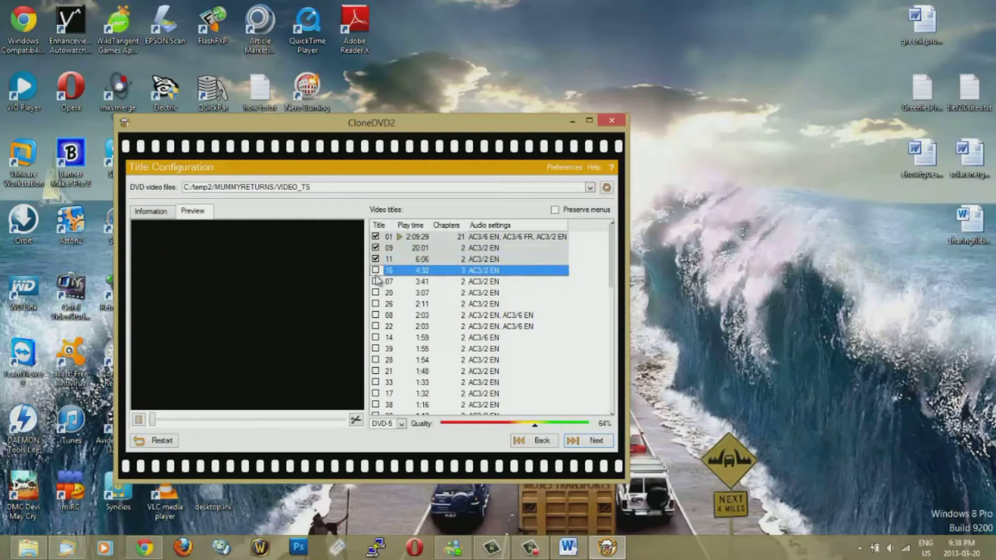
left_click(375, 281)
left_click(377, 270)
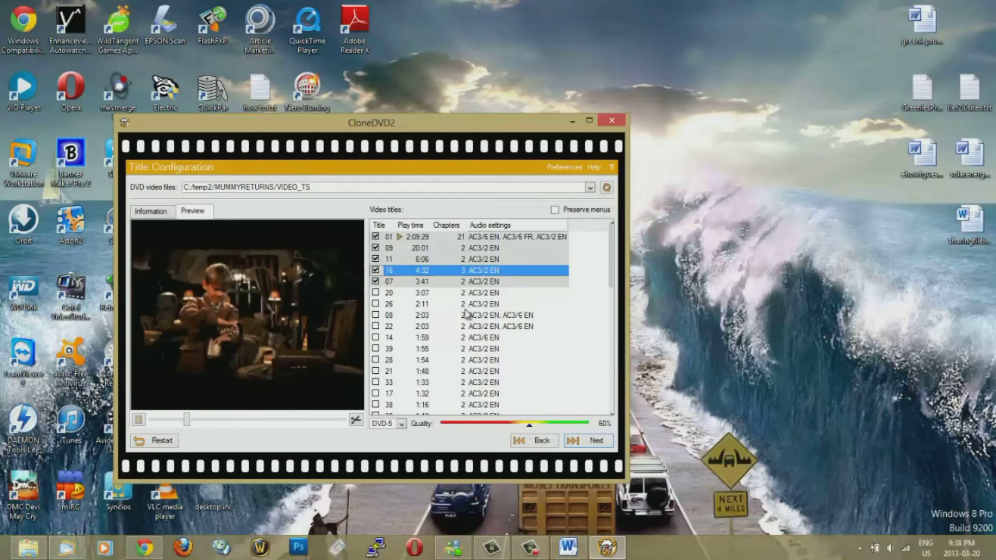
Untick titles 07, 16, 11 and 09 so only main title 01 is copied
left_click(375, 281)
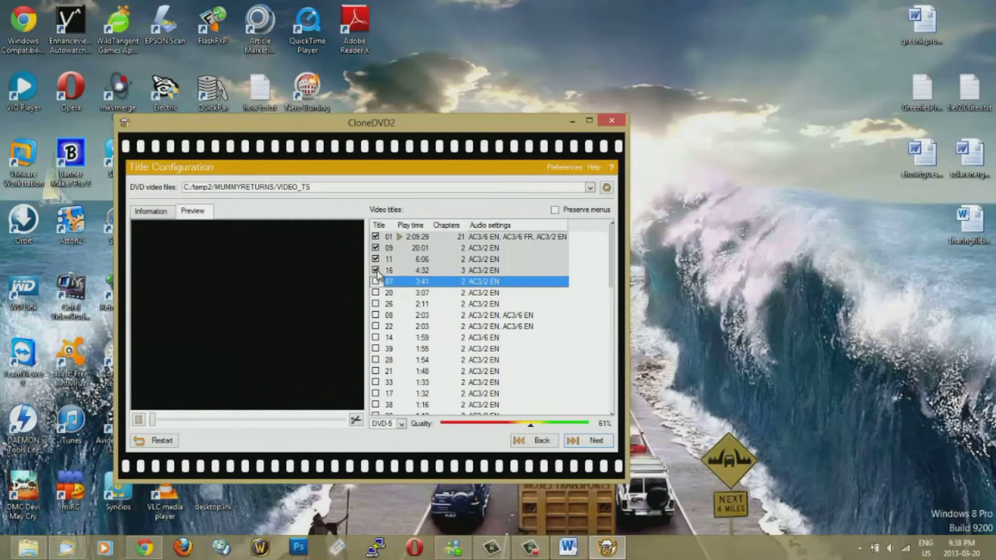
left_click(375, 270)
left_click(375, 259)
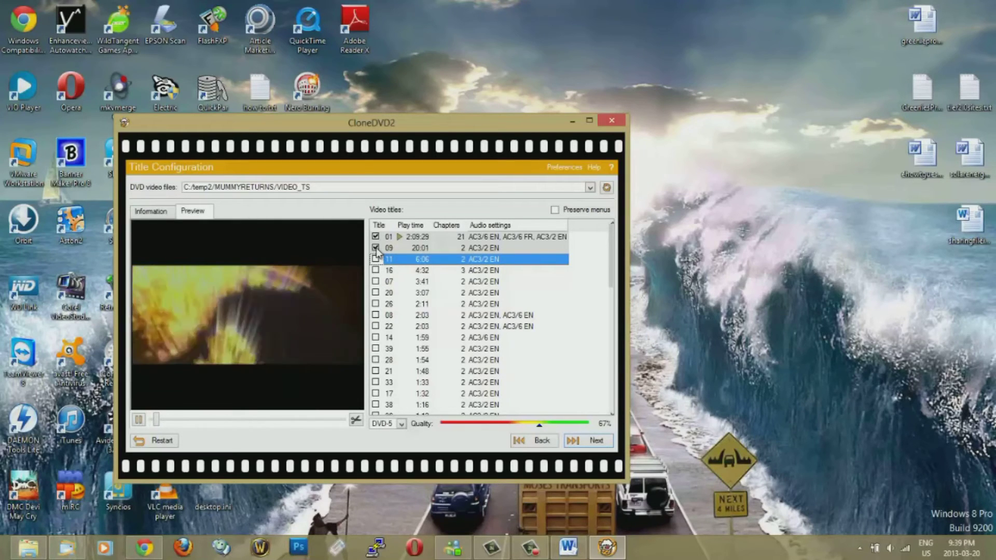
left_click(375, 247)
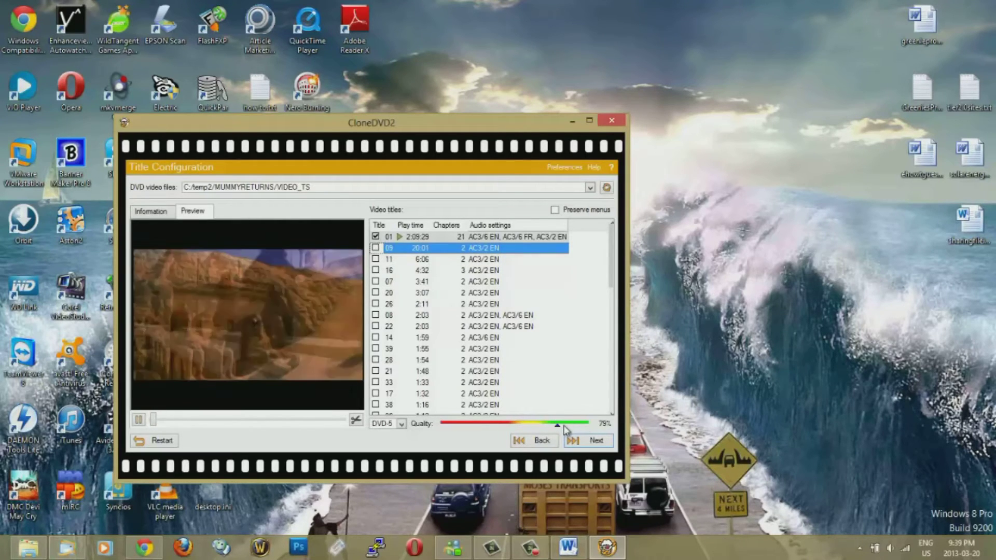
Preview titles 41, 37, 40, 35 and main title 01, then continue to audio settings
scroll(452, 308, "down", 4)
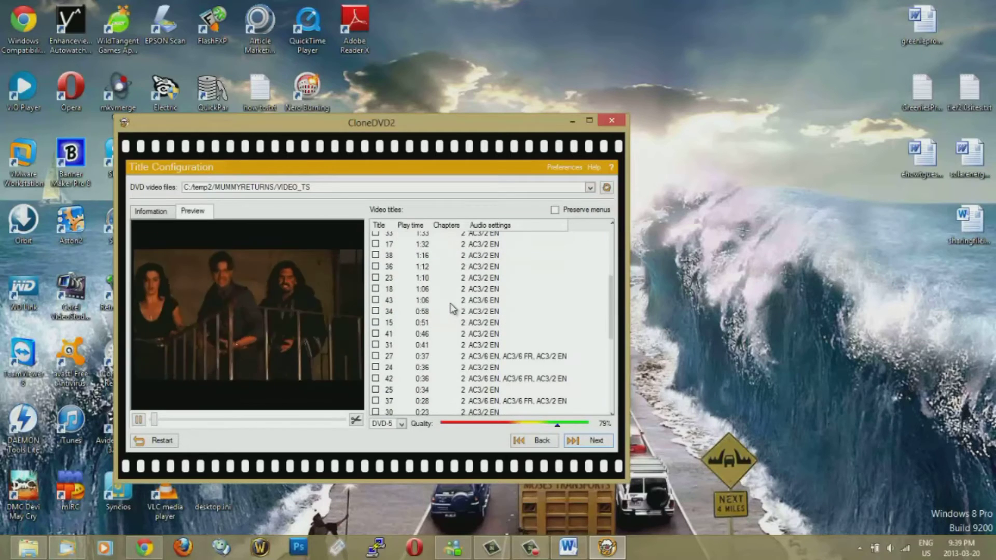
scroll(453, 309, "down", 3)
scroll(386, 306, "down", 3)
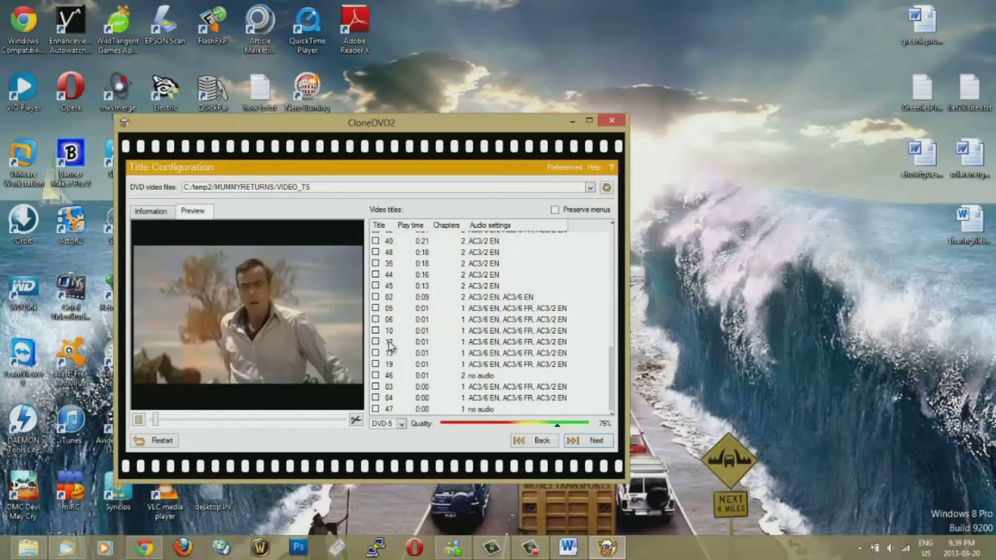
scroll(415, 355, "up", 6)
left_click(424, 354)
scroll(435, 389, "down", 1)
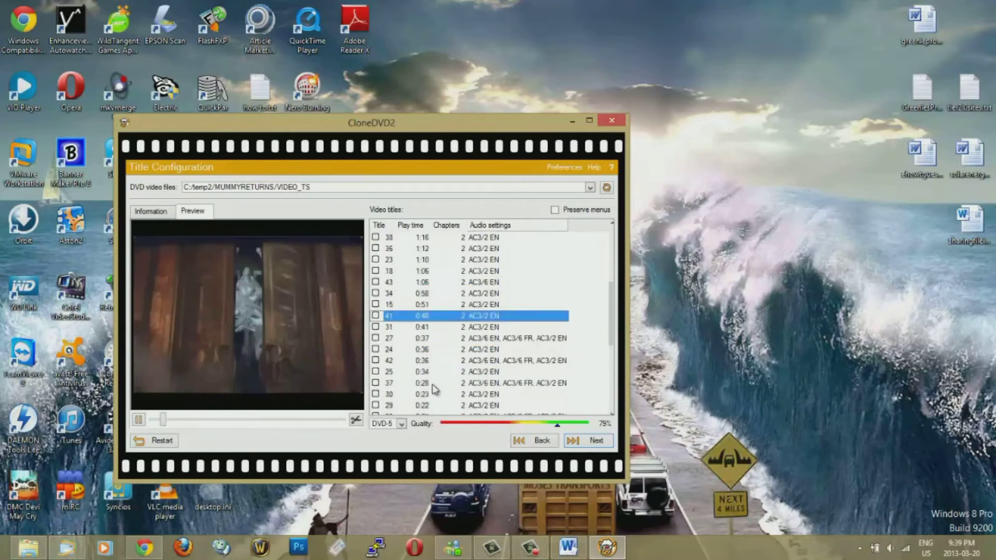
scroll(434, 389, "down", 2)
left_click(474, 311)
left_click(463, 353)
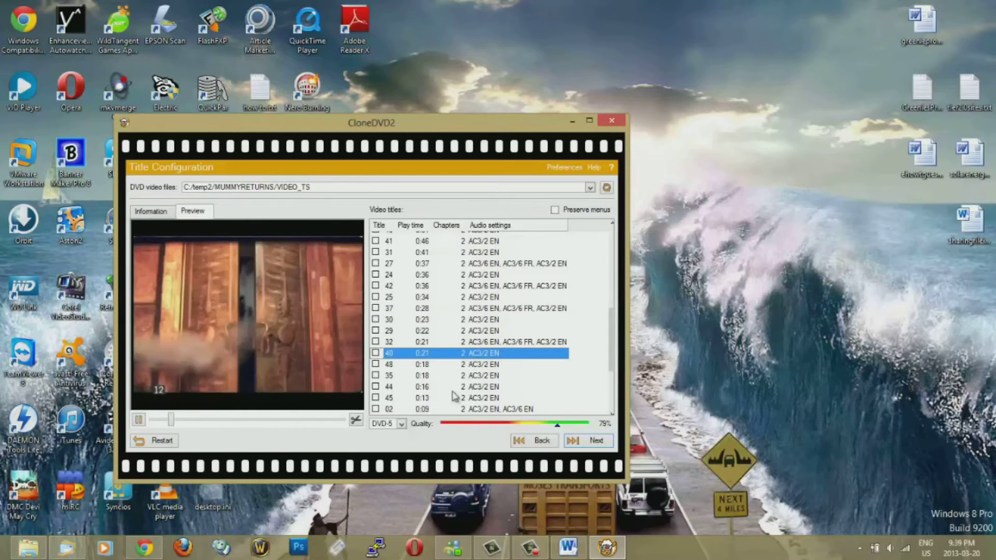
left_click(462, 376)
scroll(471, 358, "up", 8)
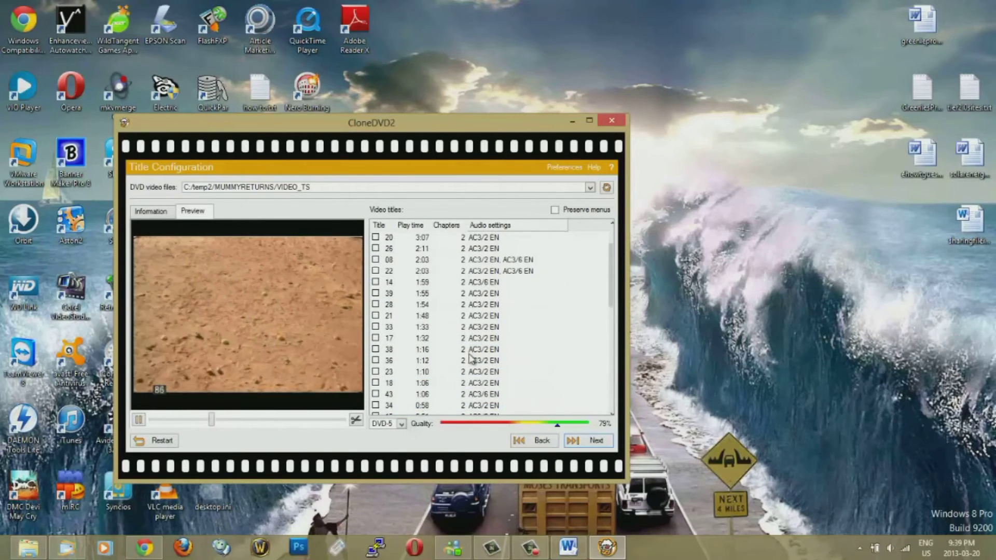
scroll(470, 358, "up", 2)
left_click(425, 238)
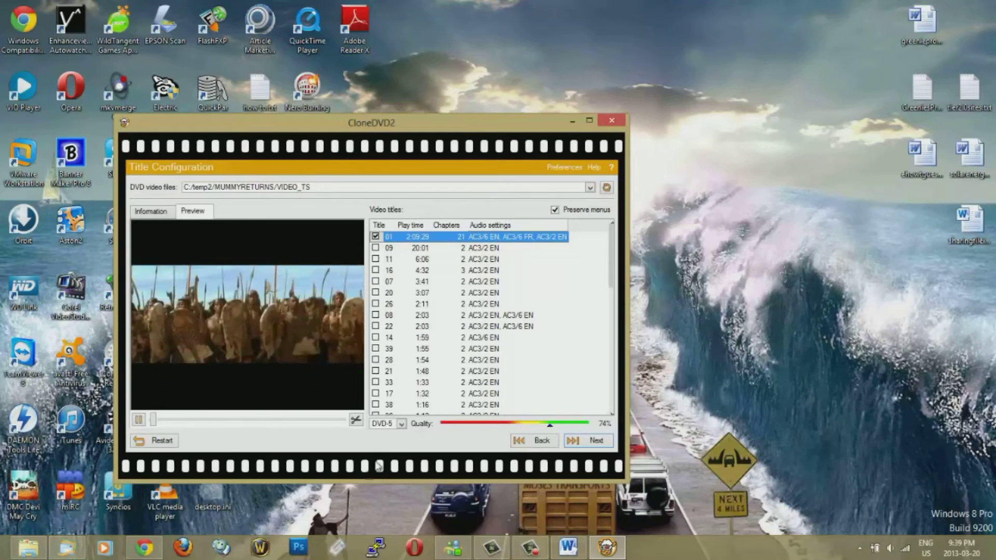
left_click(599, 442)
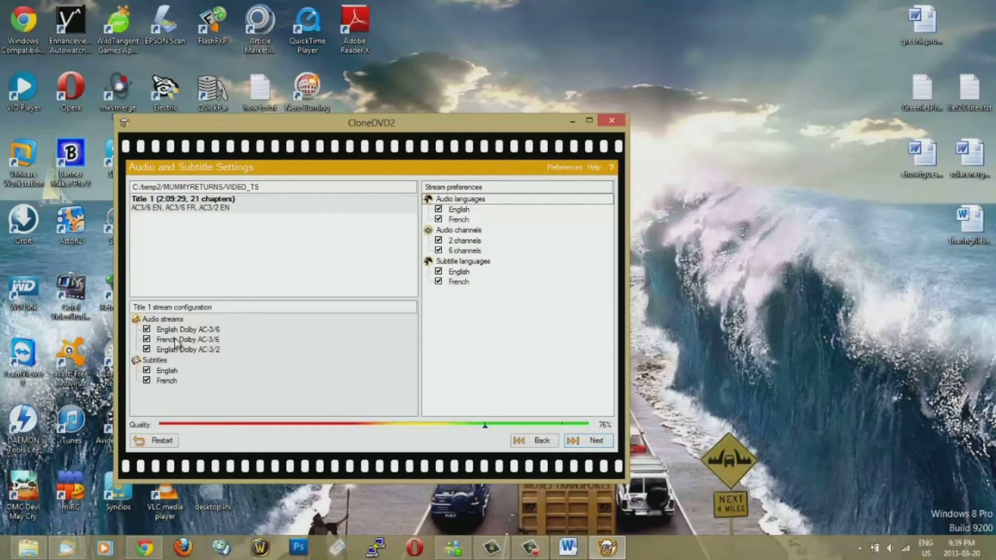
Keep only English Dolby AC-3/6 audio, dropping French AC-3/6, English AC-3/2 and both subtitles
left_click(147, 340)
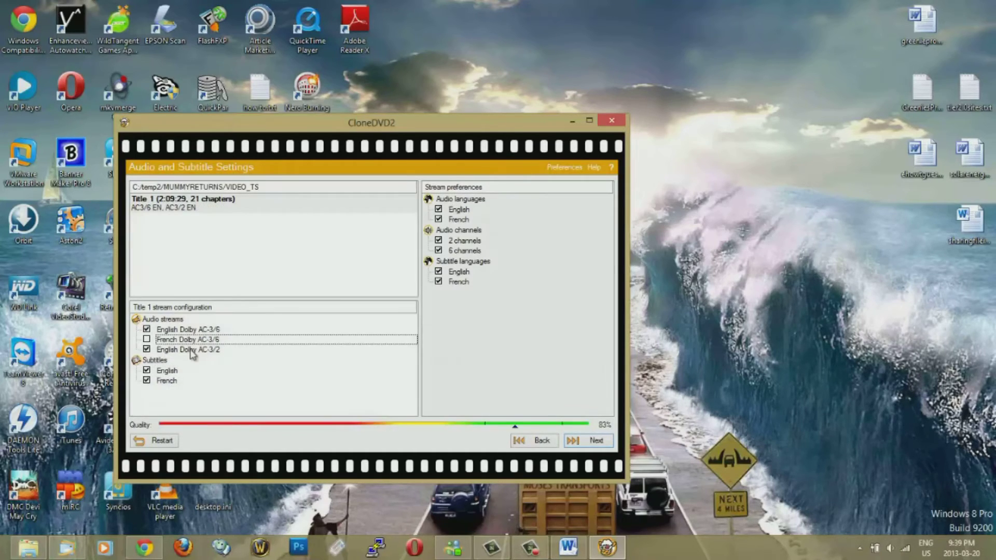
left_click(215, 351)
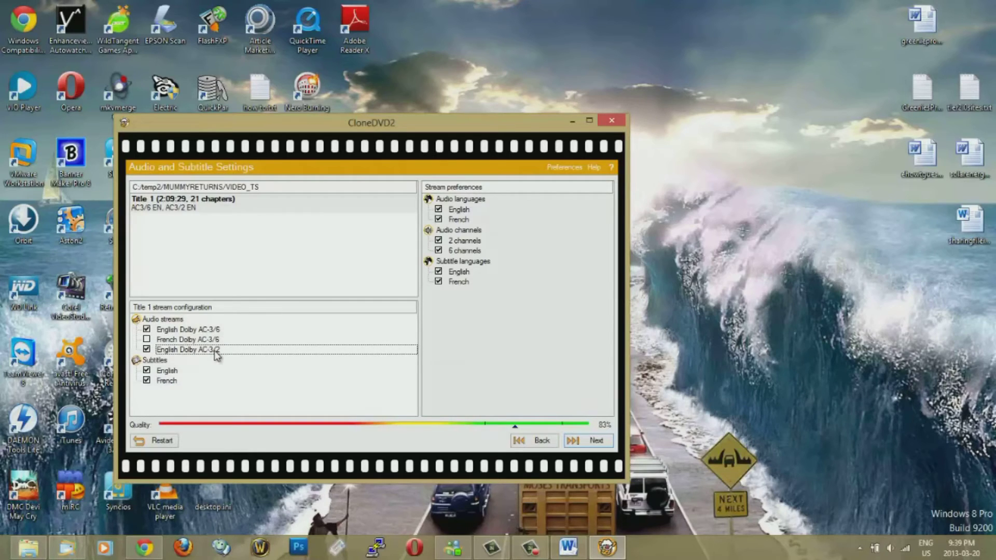
left_click(147, 350)
left_click(146, 371)
left_click(147, 380)
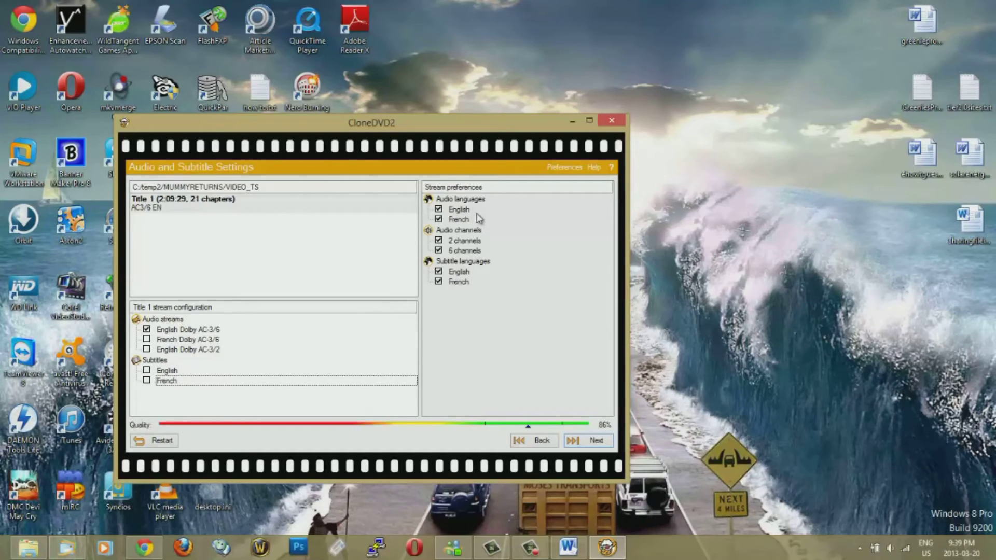
Clear the French audio, 2-channel audio and English/French subtitle preferences, then continue
left_click(495, 210)
left_click(439, 220)
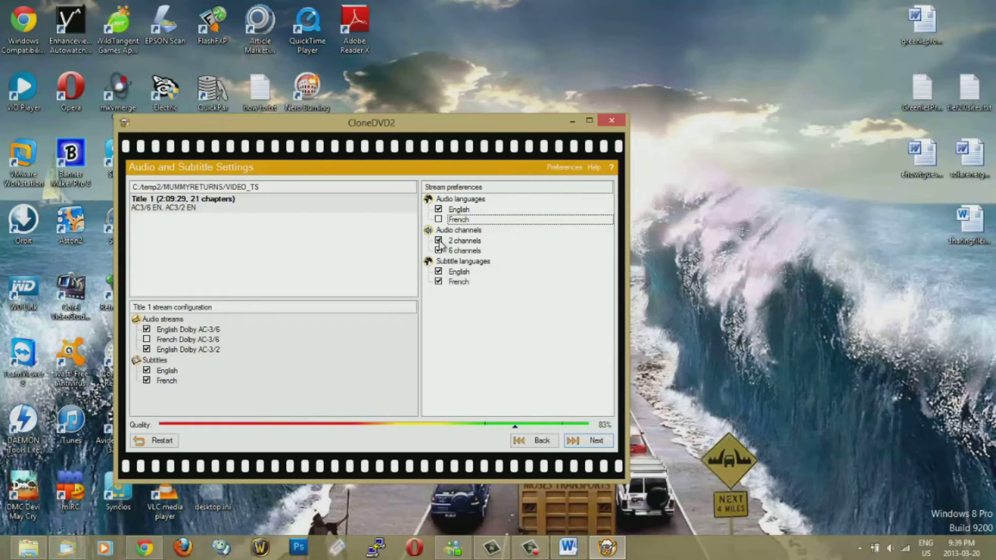
left_click(438, 241)
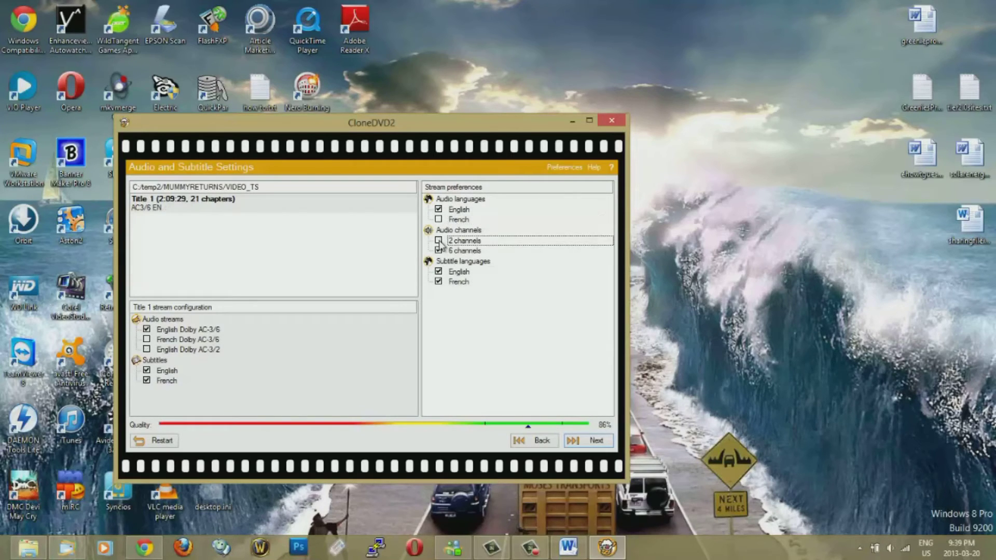
left_click(439, 282)
left_click(439, 272)
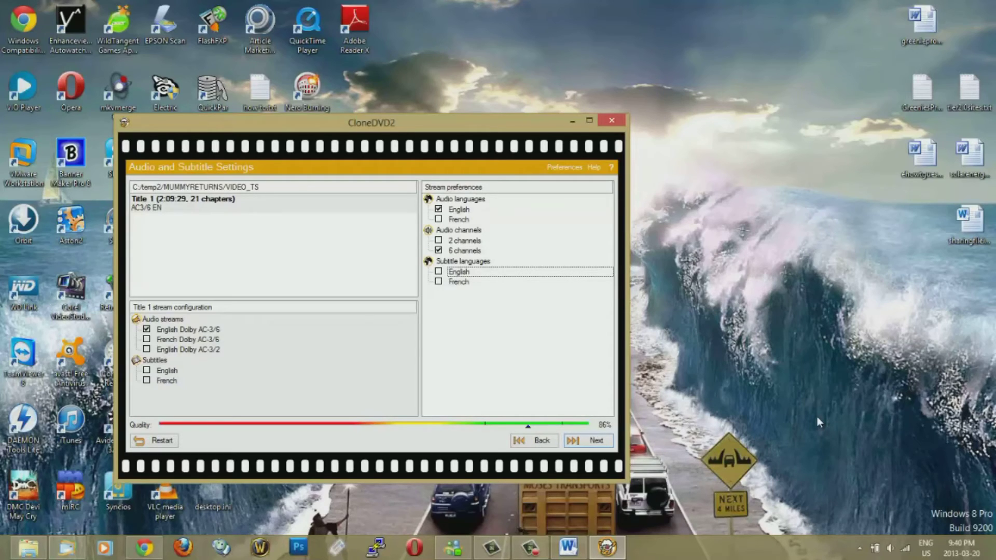
left_click(591, 440)
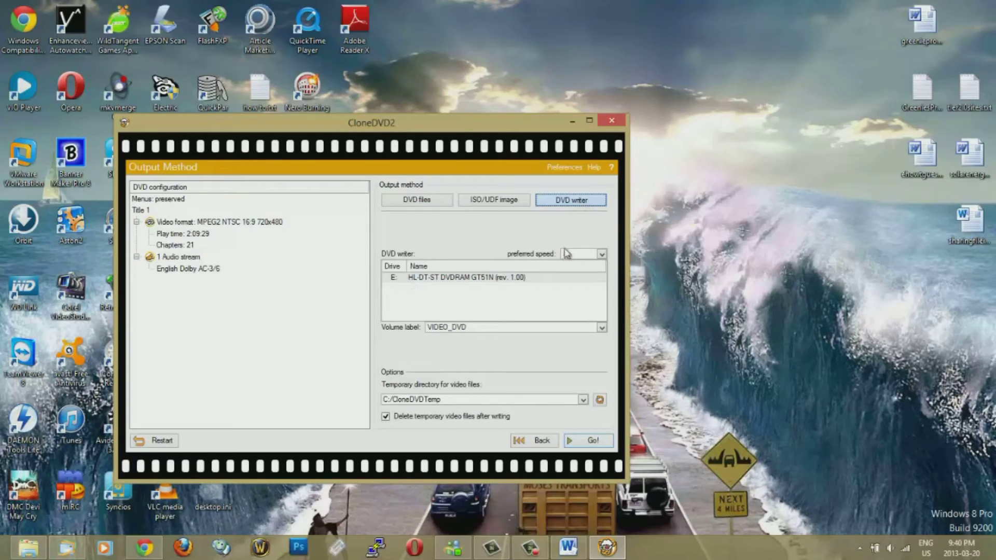
Burn to DVD writer drive E with volume label 'Mummy' and start writing
left_click(454, 281)
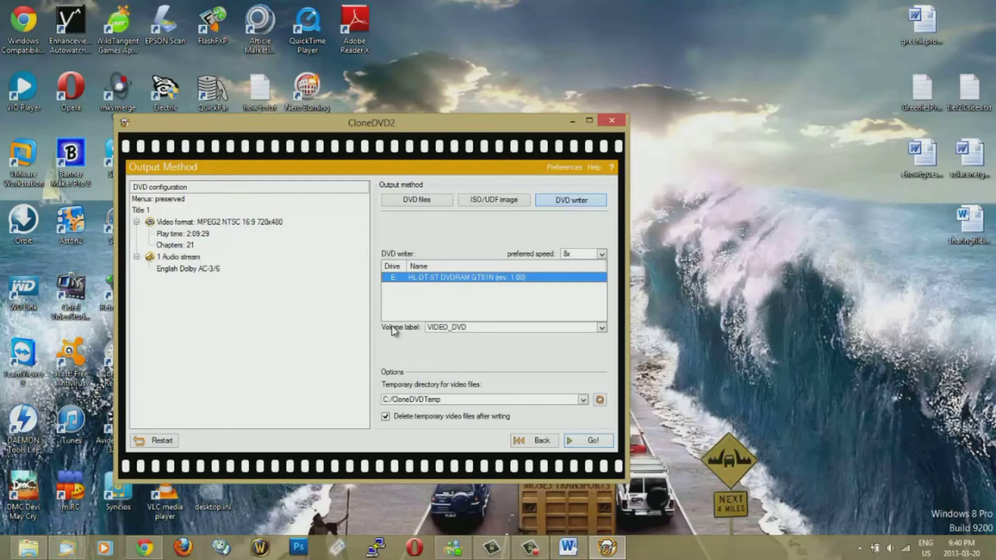
key("Tab")
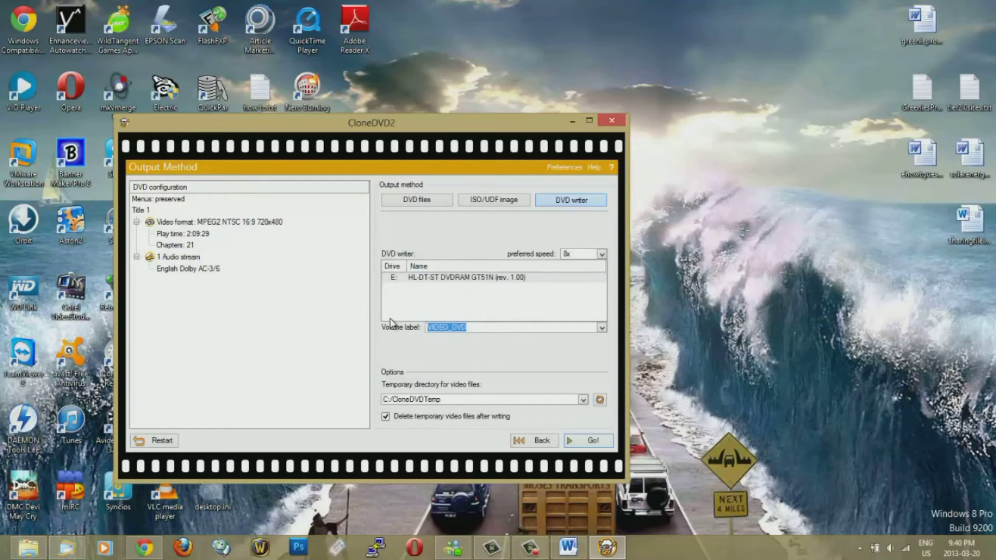
type("Mummy")
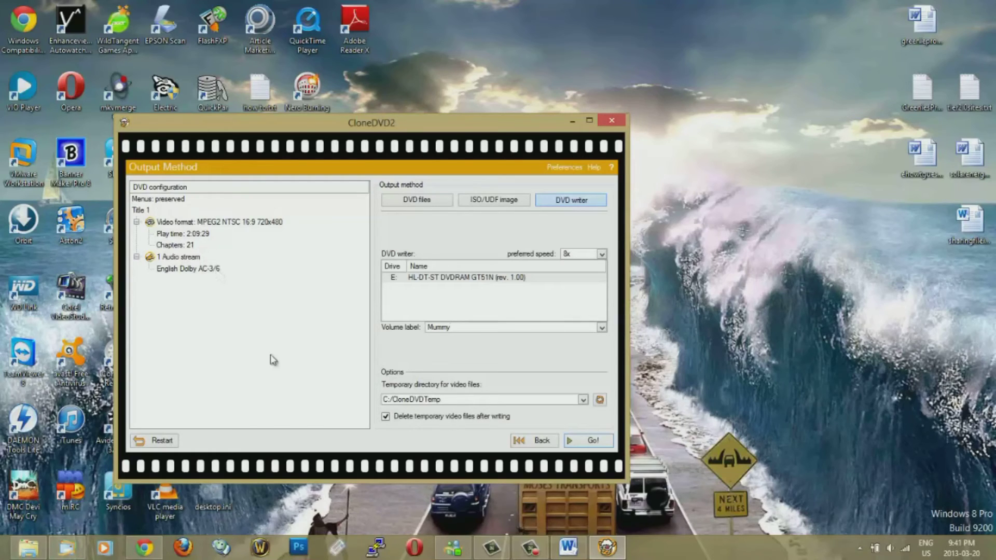
left_click(594, 442)
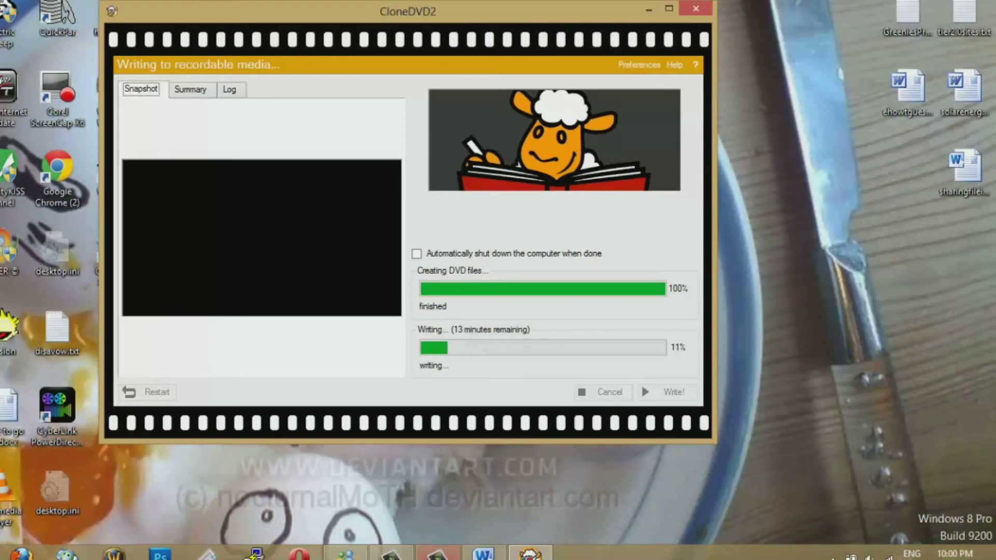
Wait for DVD file creation and writing to reach 100%, total time 32:37
left_click(437, 553)
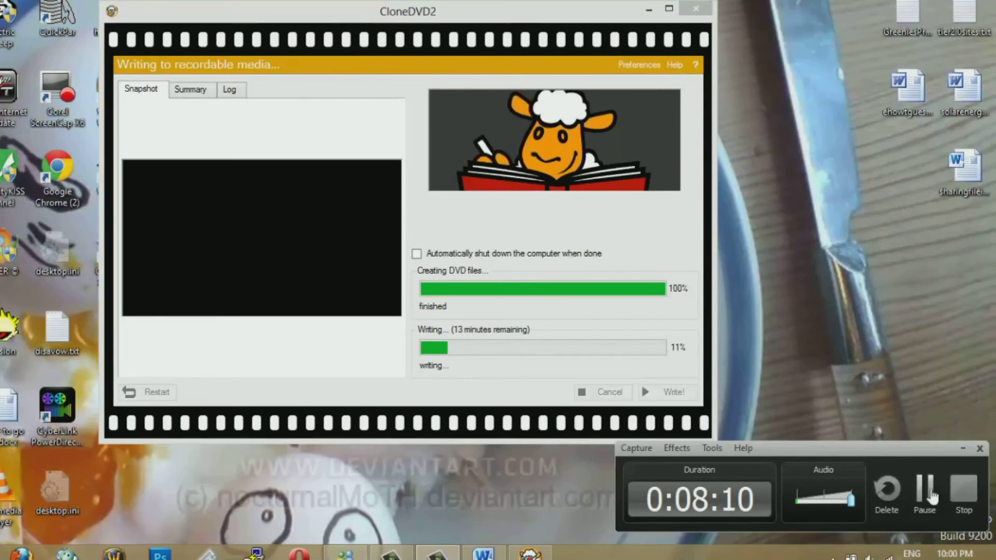
left_click(932, 497)
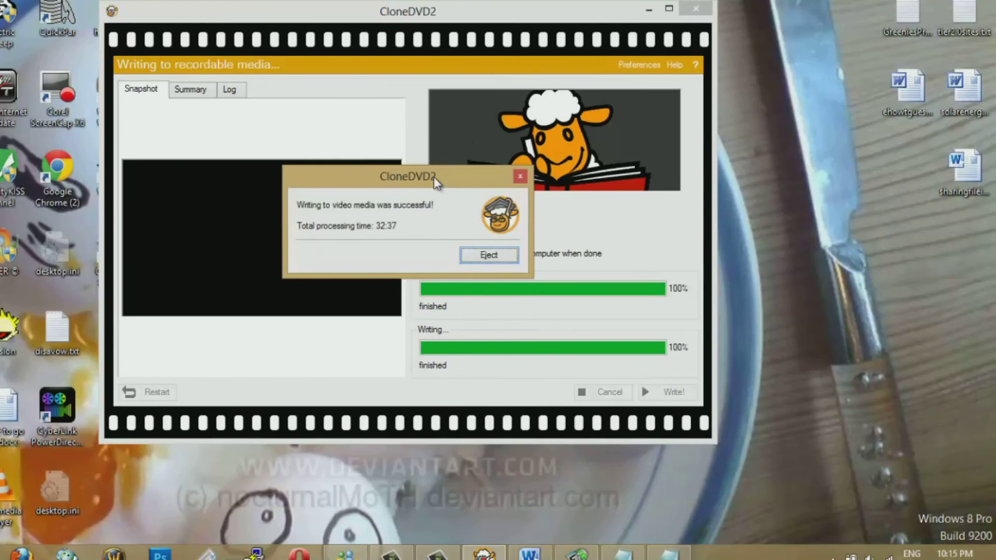
Shift the success message aside and eject the finished burned disc
left_click_drag(434, 176, 386, 174)
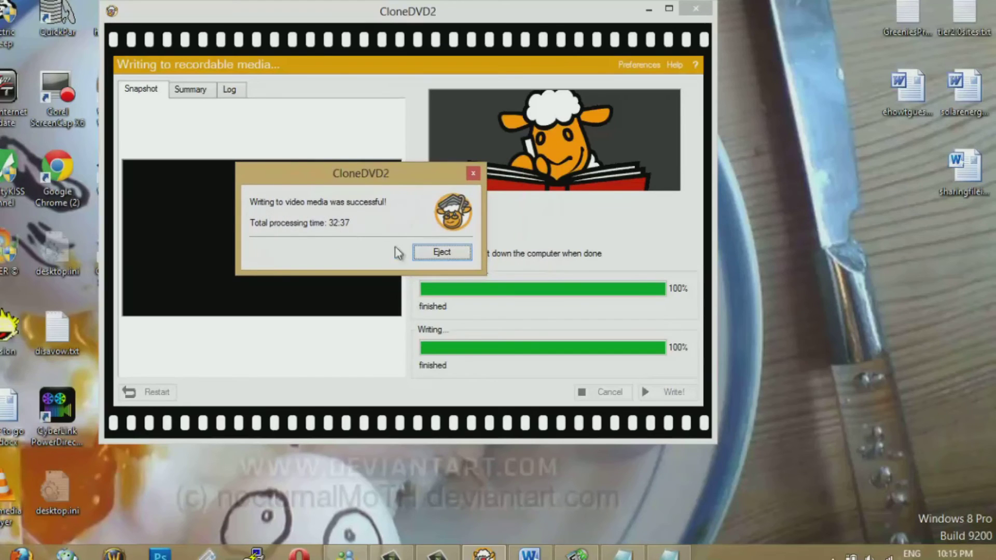
left_click(446, 253)
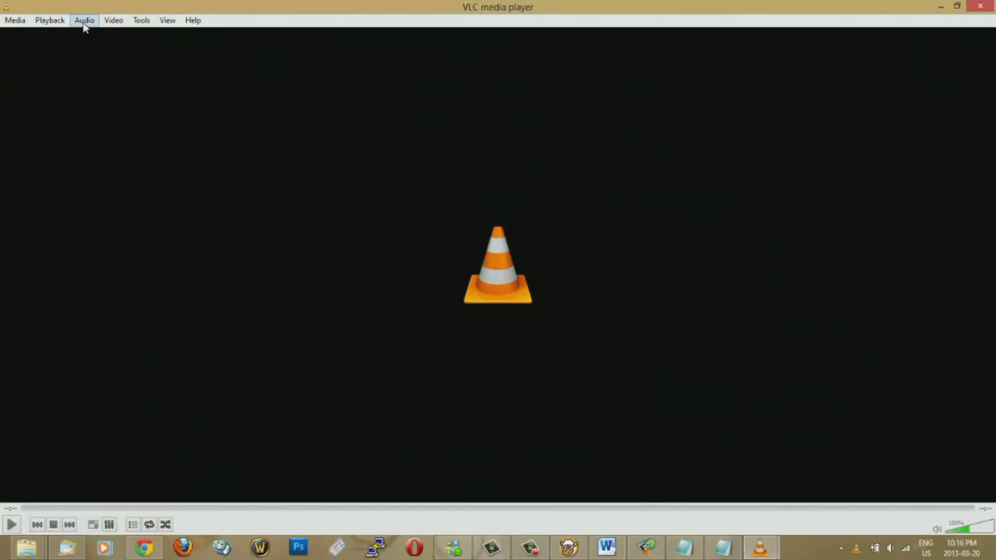
Open the burned disc from drive E in VLC and play the movie from its DVD menu
left_click(44, 20)
mouse_move(17, 24)
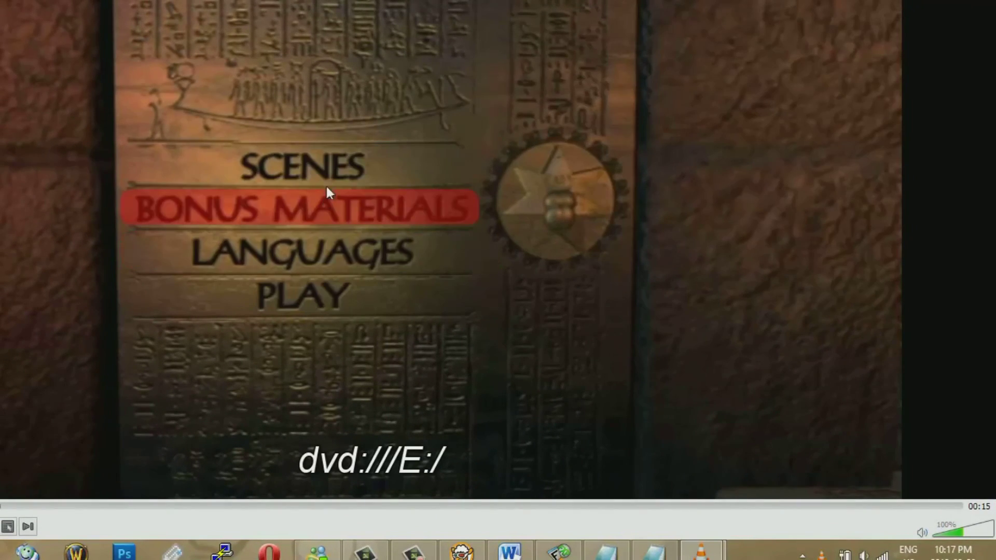
left_click(323, 291)
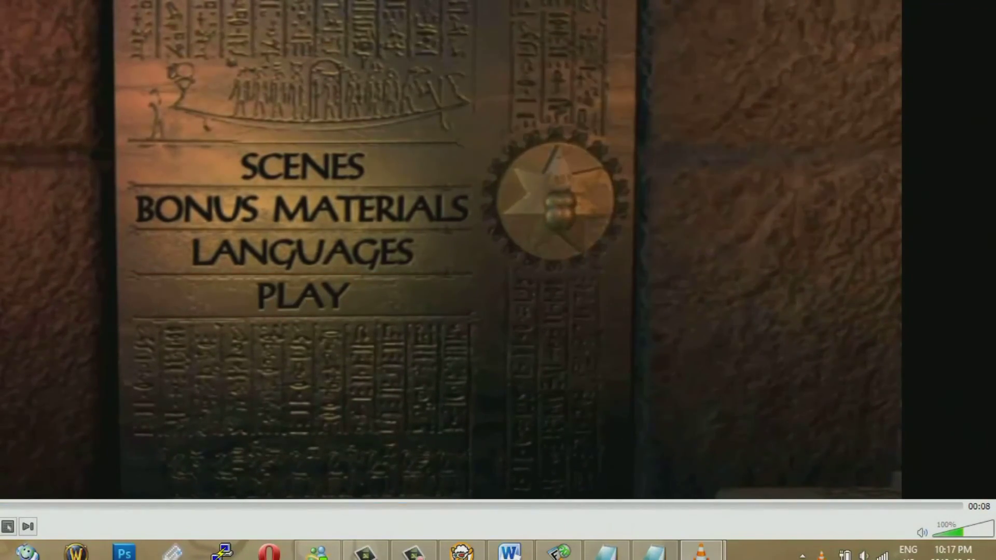